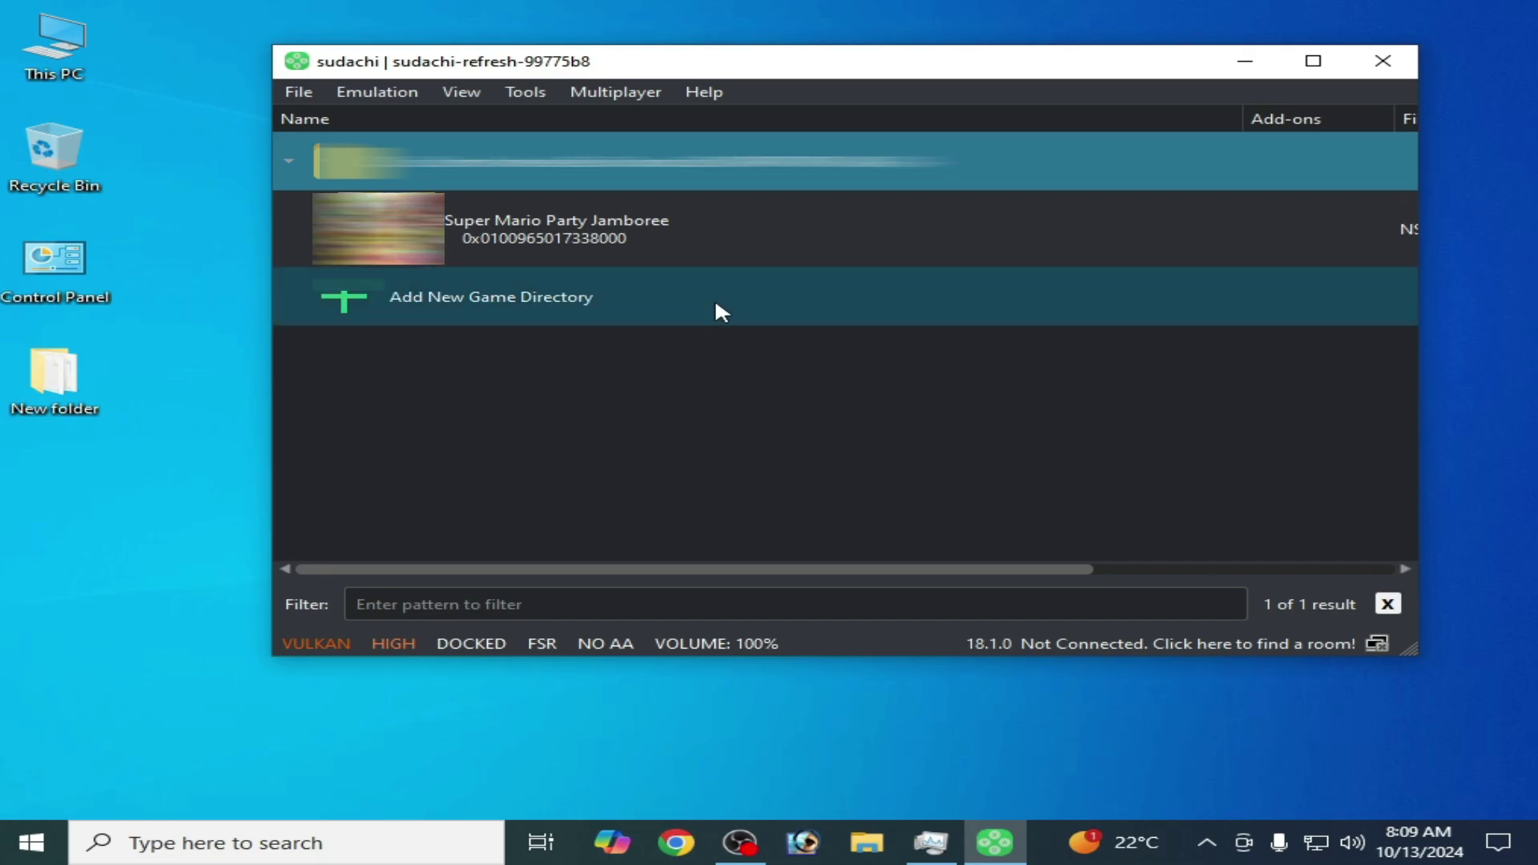
Open the sudachi Configuration window via Emulation > Configure
{"action": "left_click", "coordinate": [384, 93]}
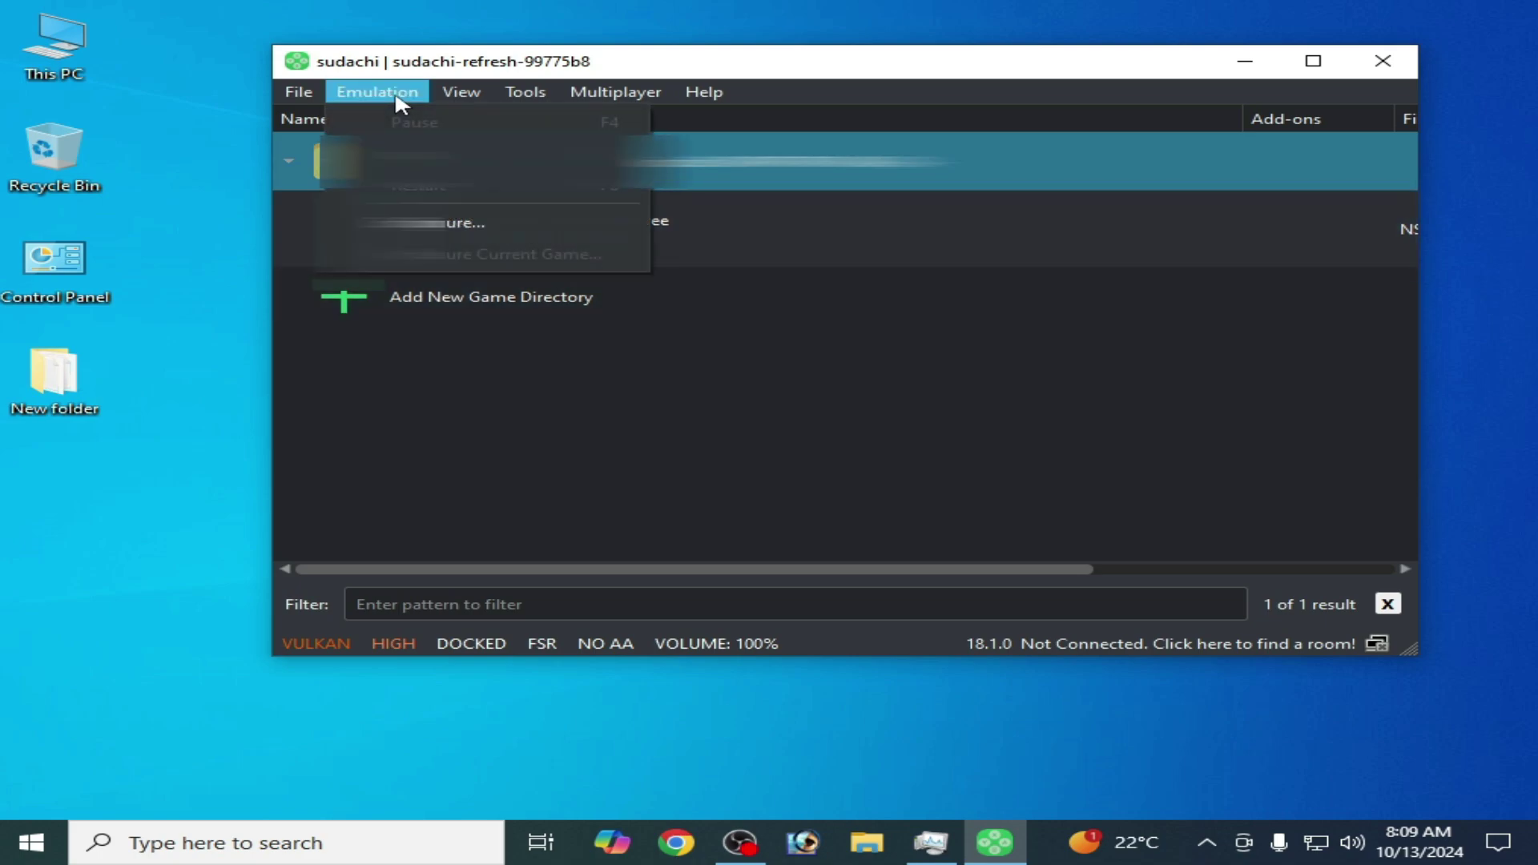
{"action": "left_click", "coordinate": [435, 230]}
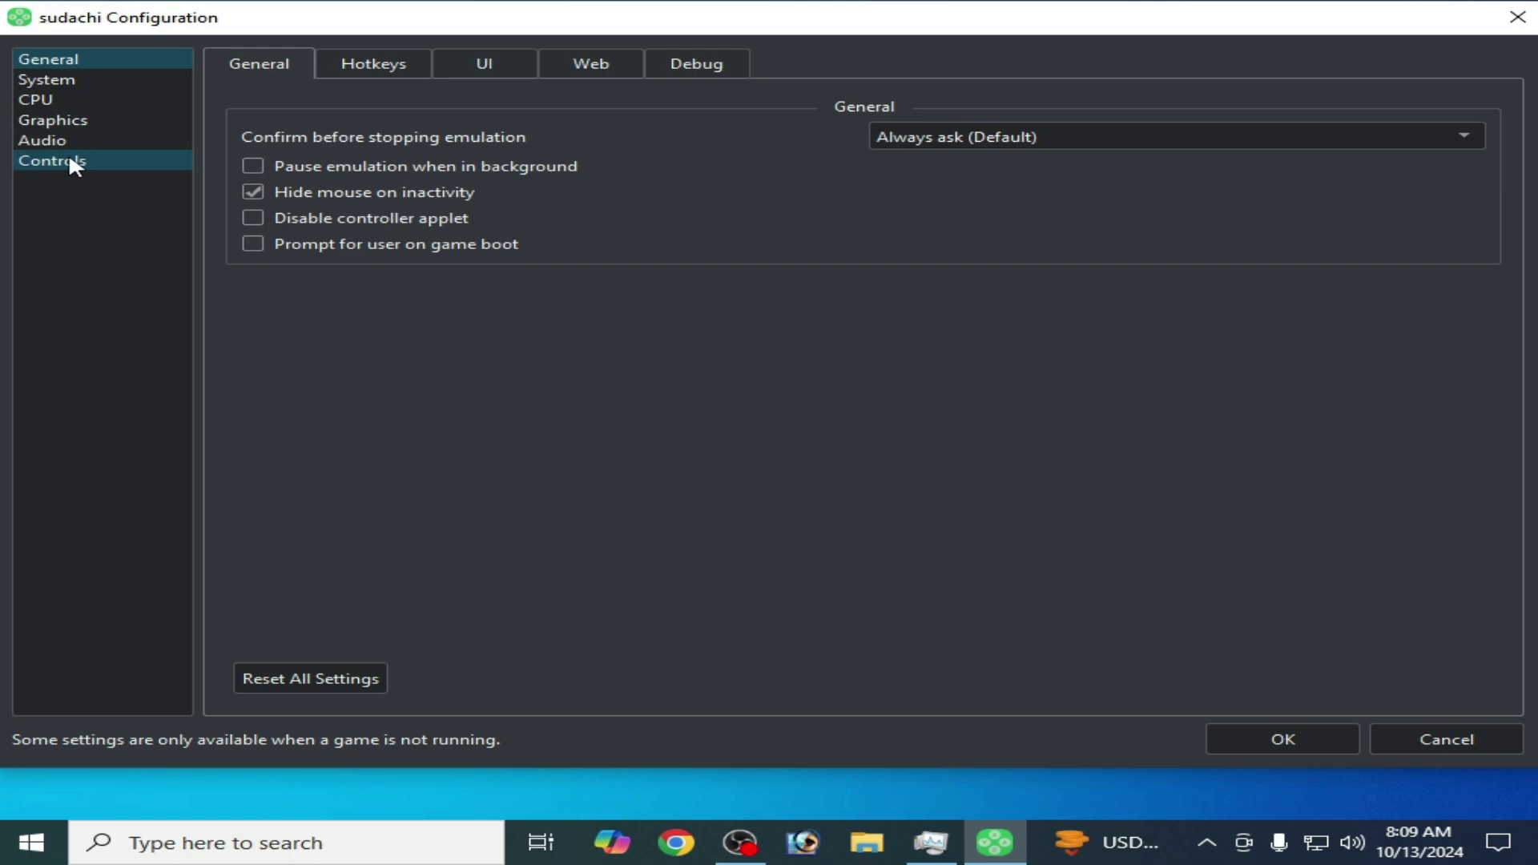
Set Player 1 to Right Joycon on Xbox 360 Controller 0, reconnecting the controller
{"action": "left_click", "coordinate": [68, 160]}
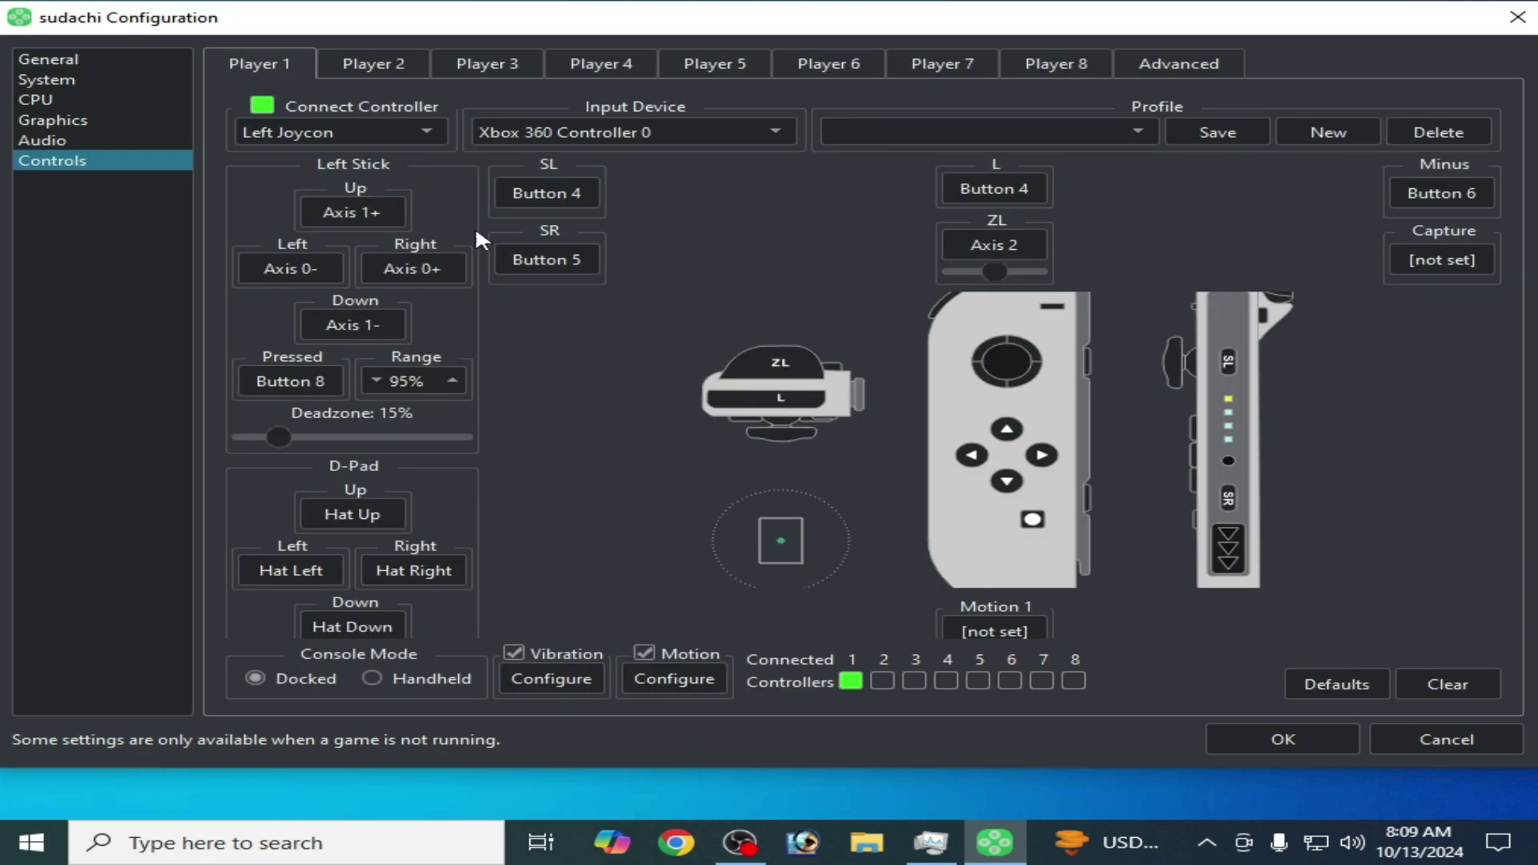
{"action": "left_click", "coordinate": [563, 135]}
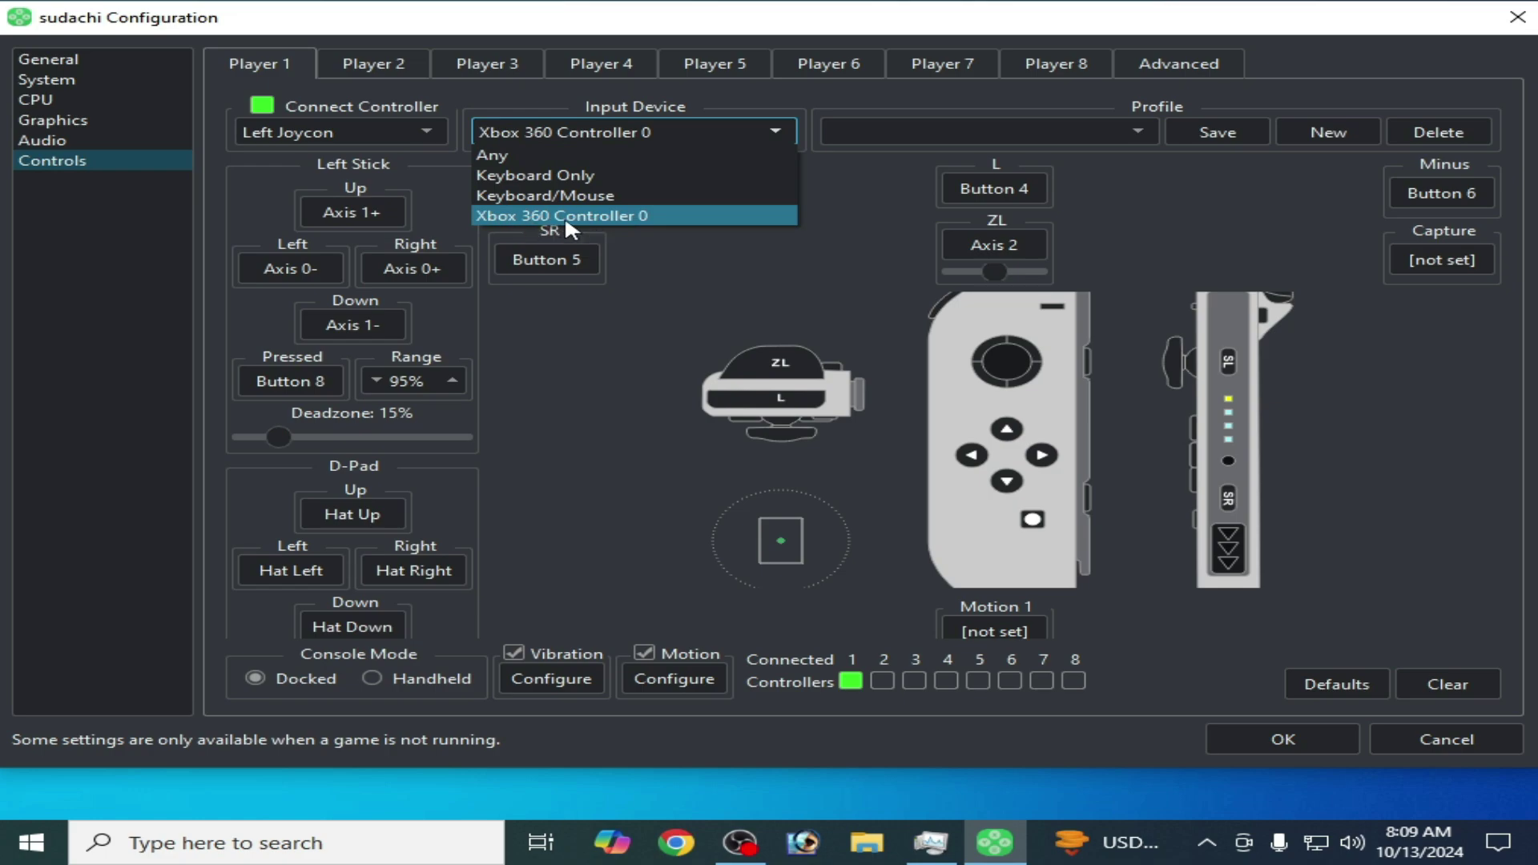
{"action": "left_click", "coordinate": [554, 215]}
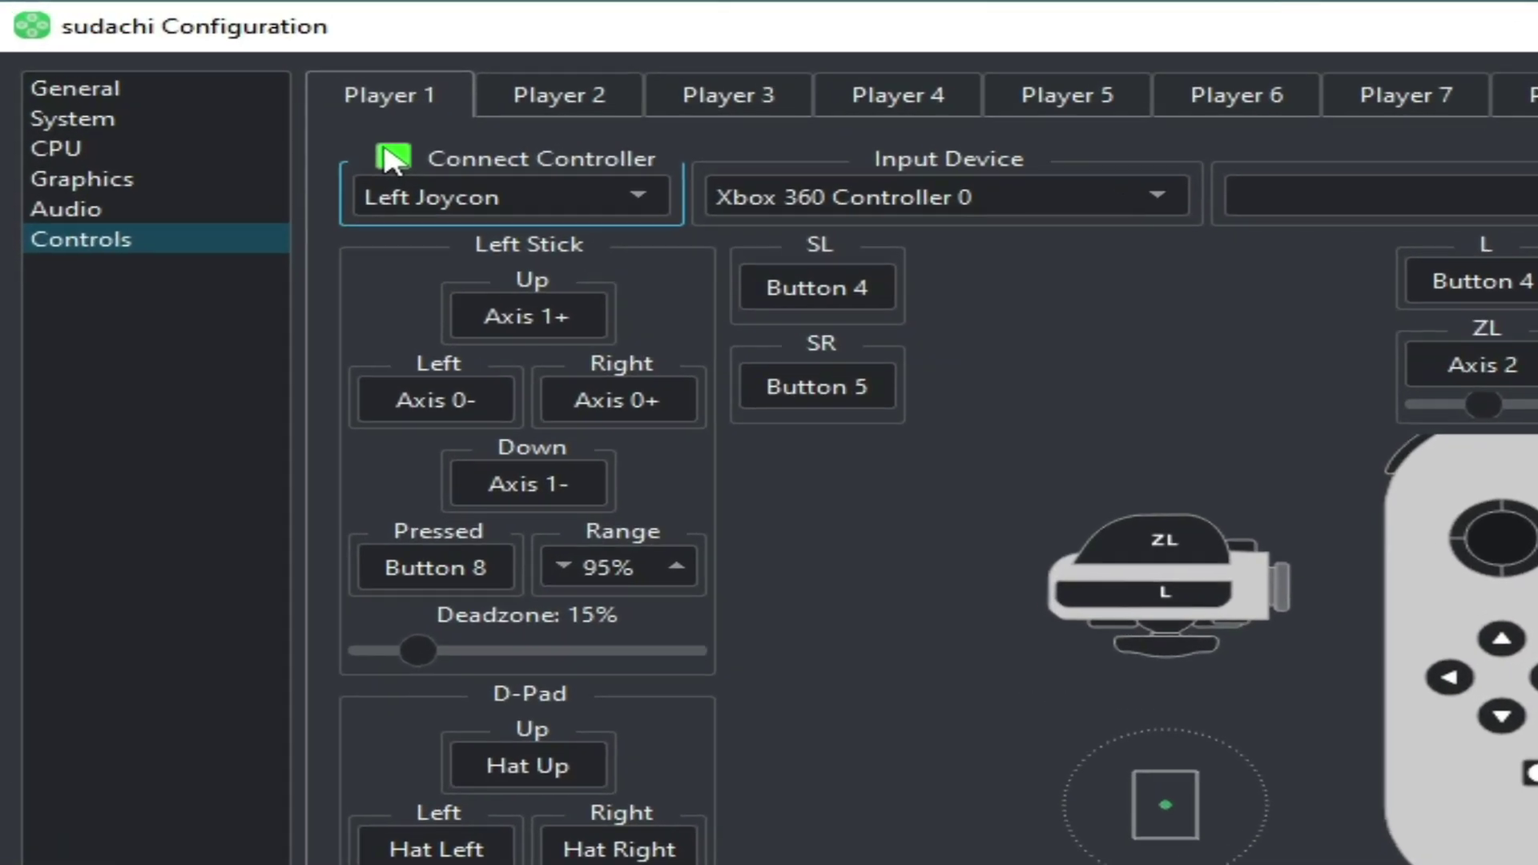
{"action": "left_click", "coordinate": [393, 159]}
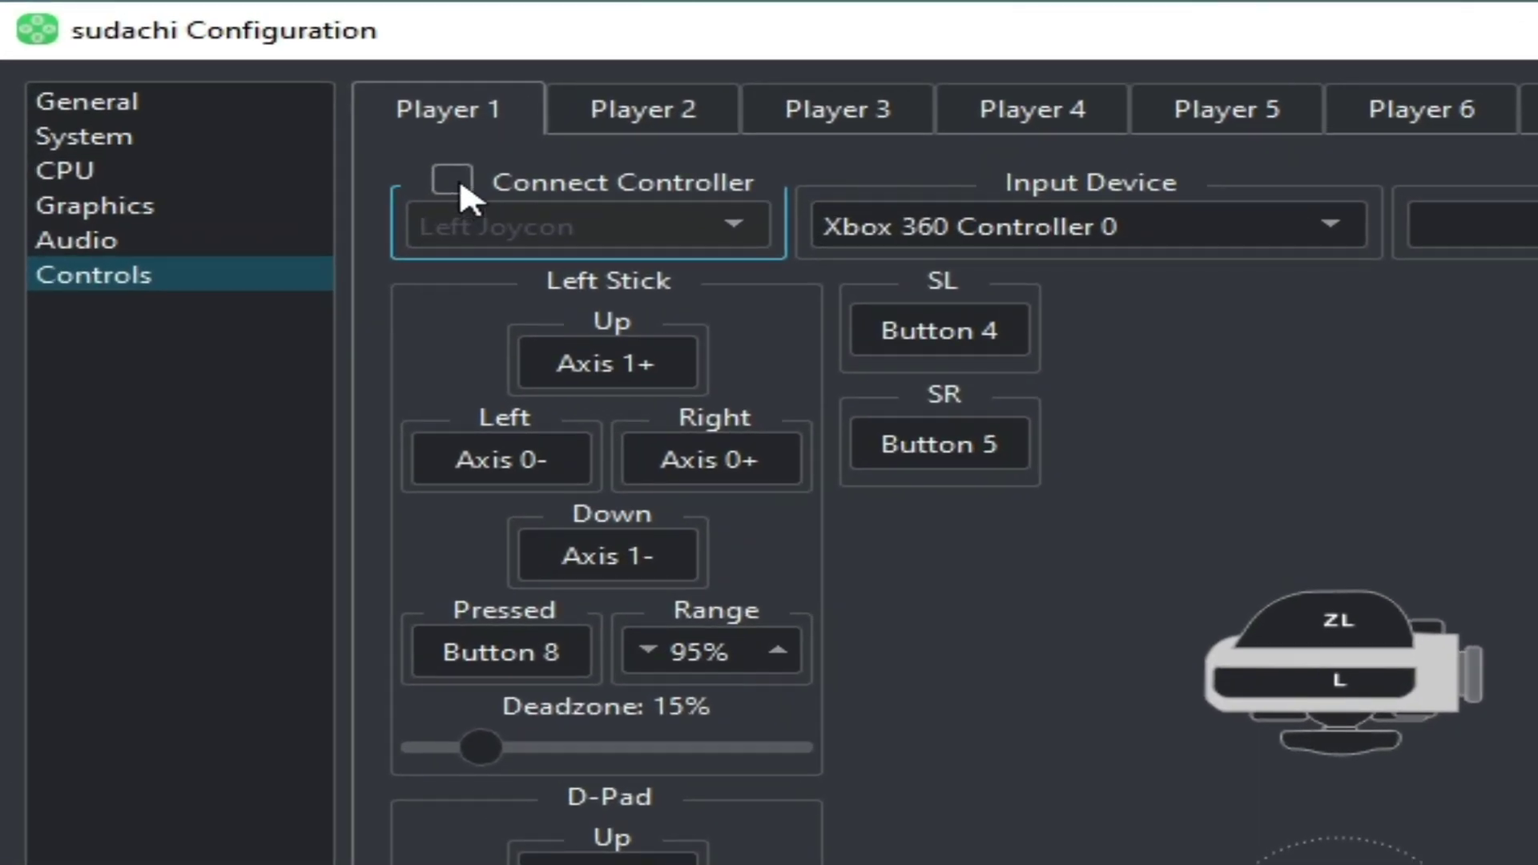
{"action": "left_click", "coordinate": [632, 198]}
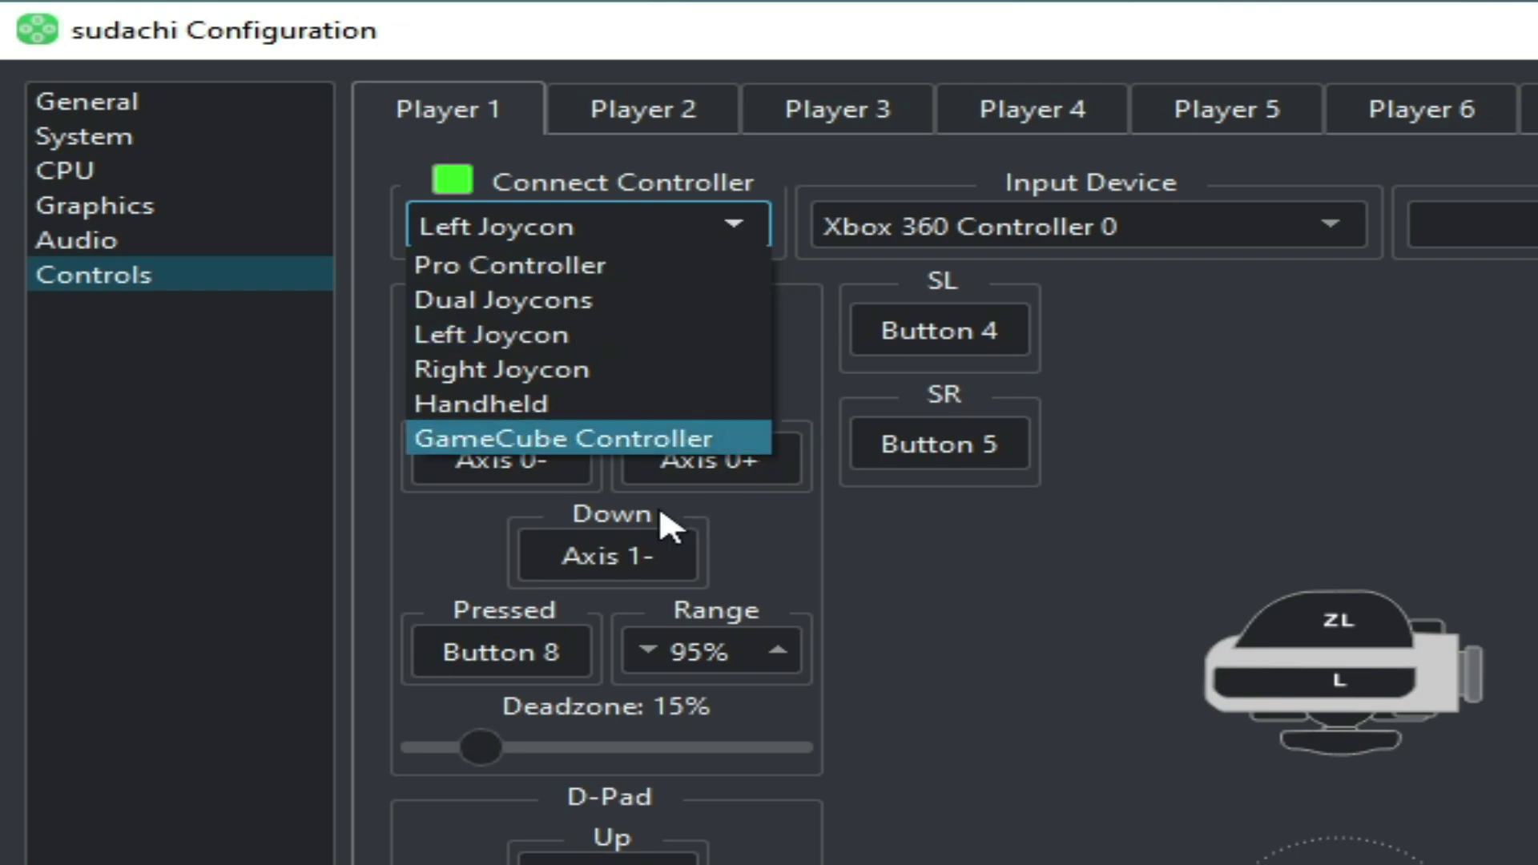
{"action": "left_click", "coordinate": [517, 373]}
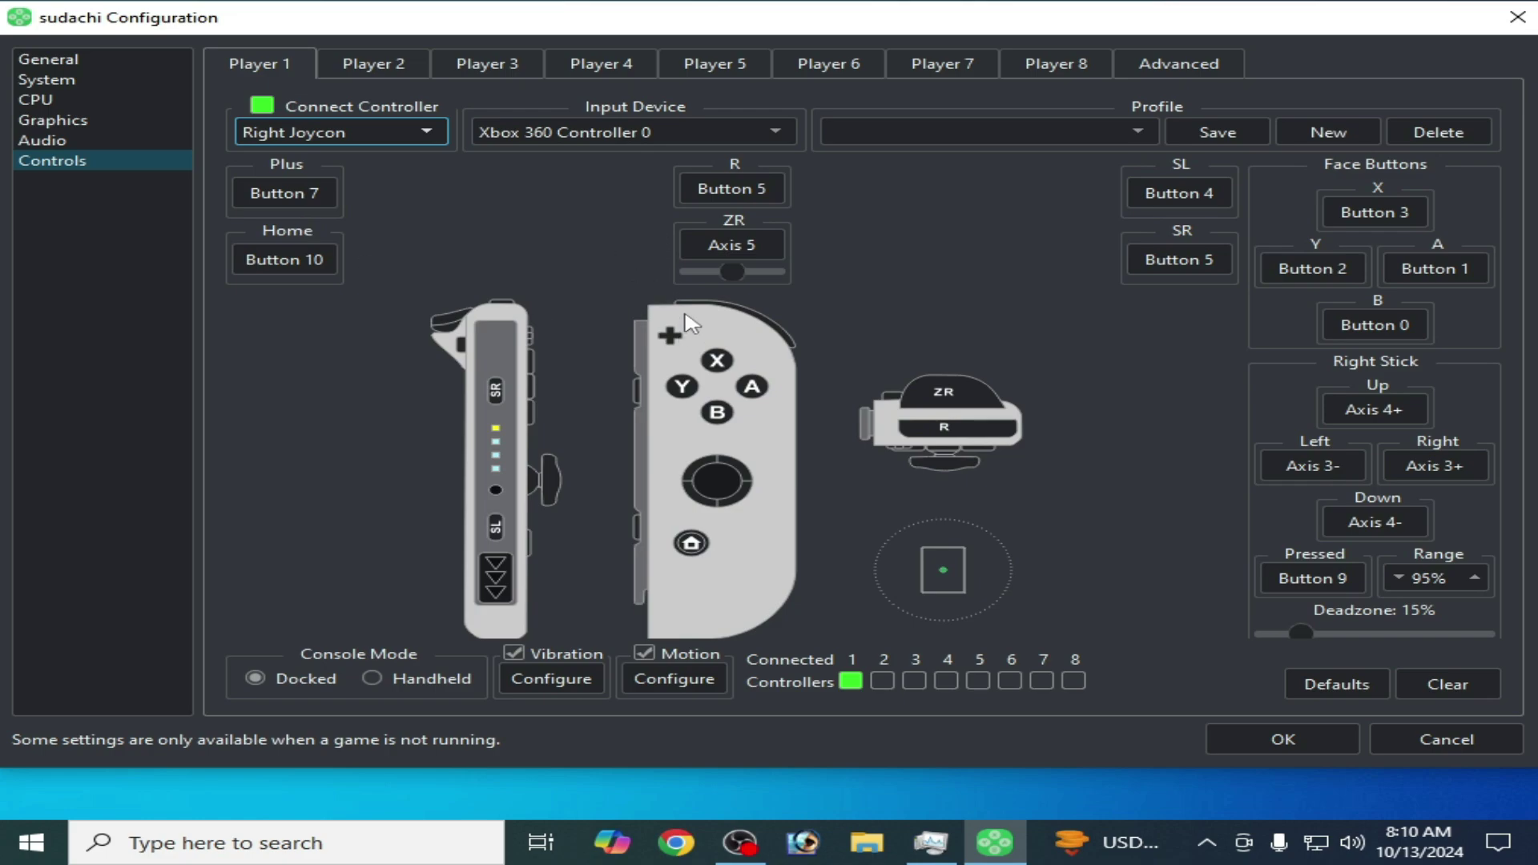
Keep the console mode on Docked and save the configuration with OK
{"action": "left_click", "coordinate": [372, 680]}
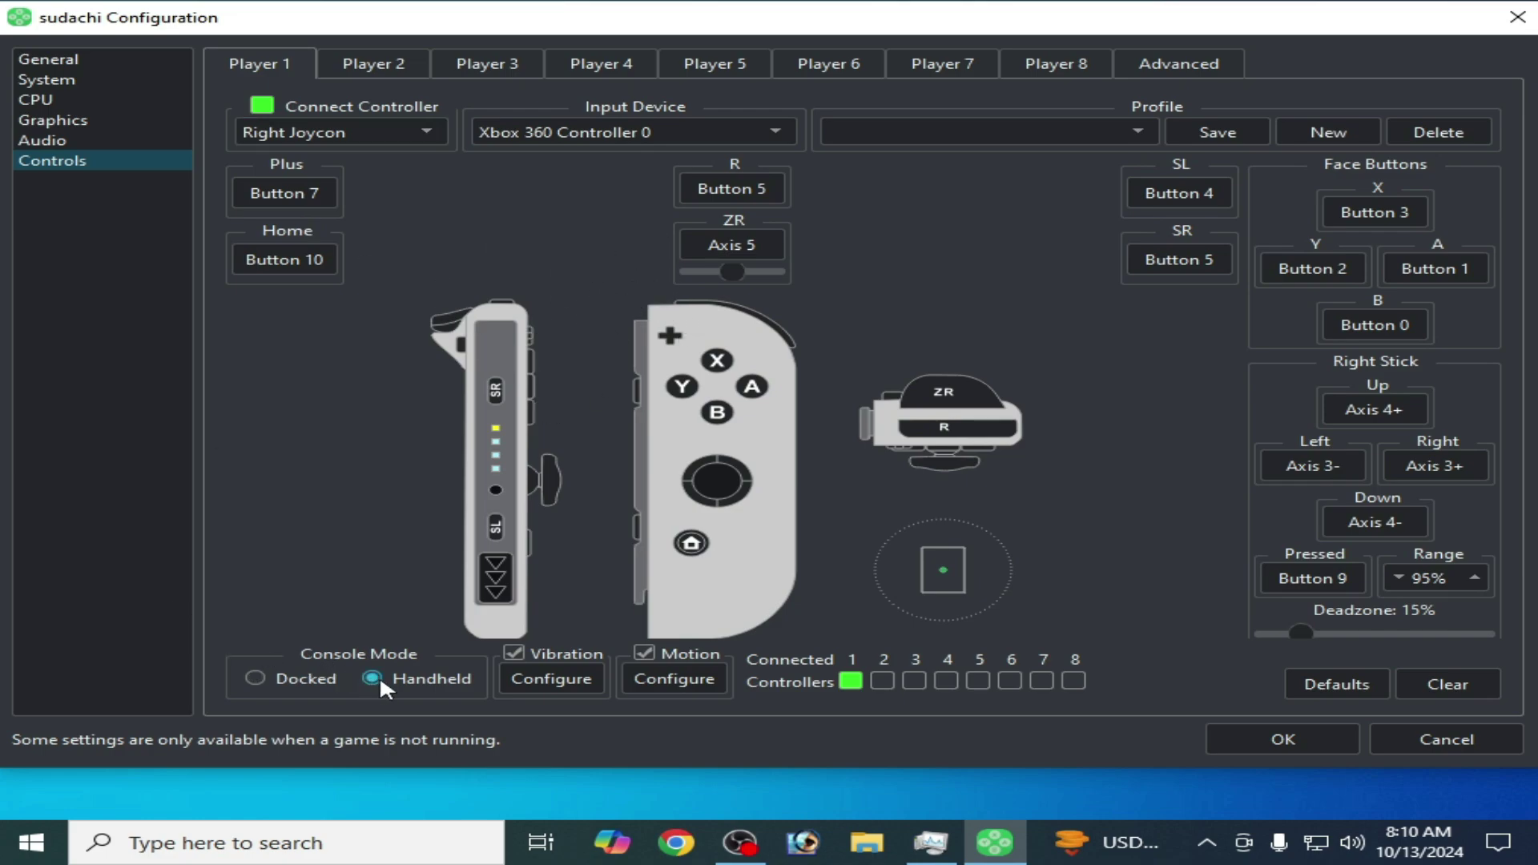
{"action": "left_click", "coordinate": [267, 676]}
{"action": "left_click", "coordinate": [1264, 740]}
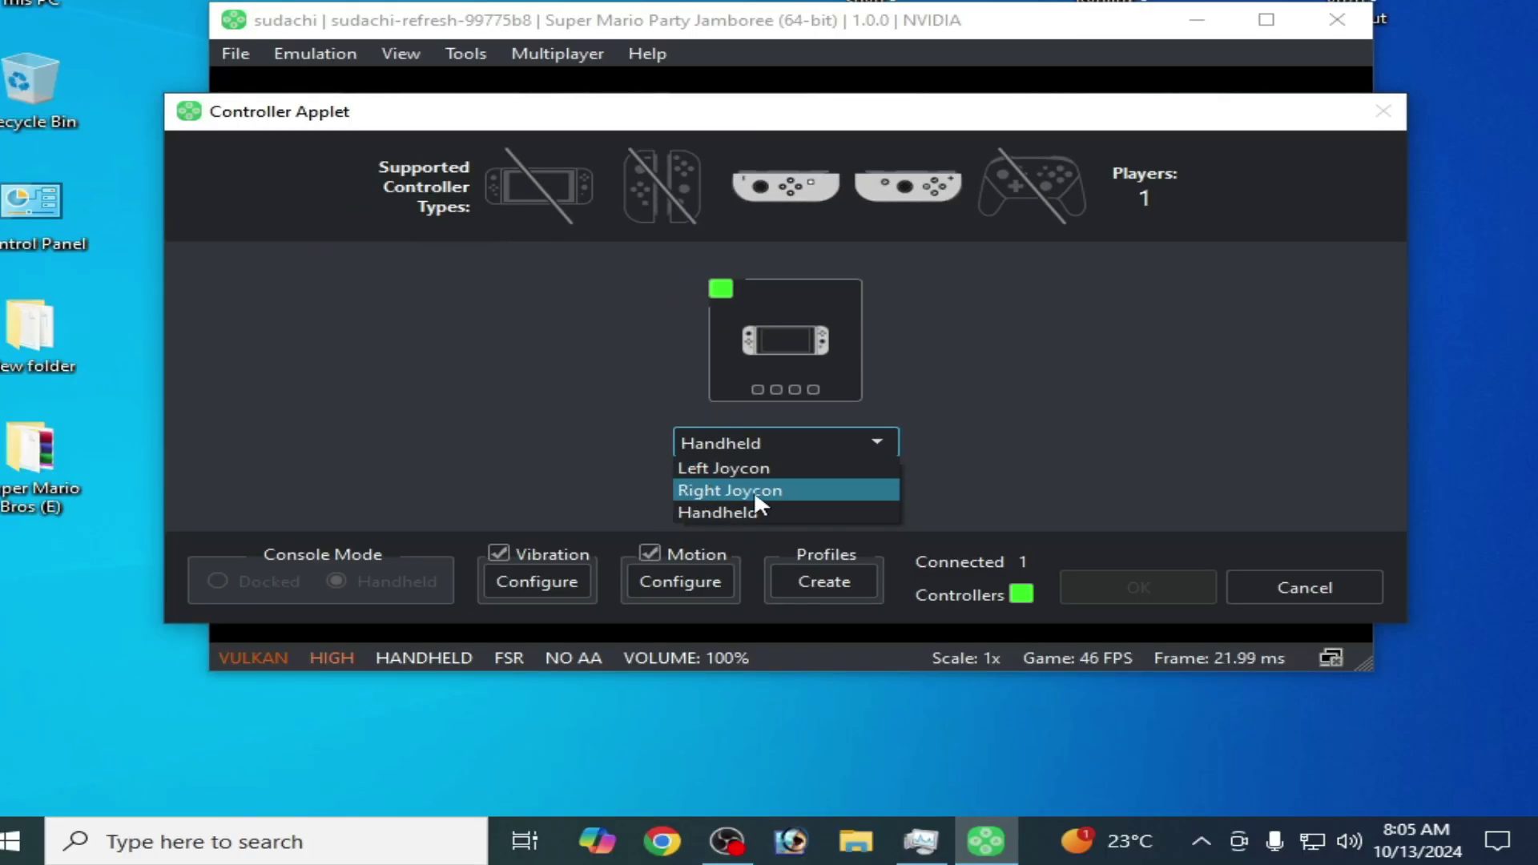
Choose Right Joycon and Docked console mode in the Controller Applet
{"action": "left_click", "coordinate": [725, 490]}
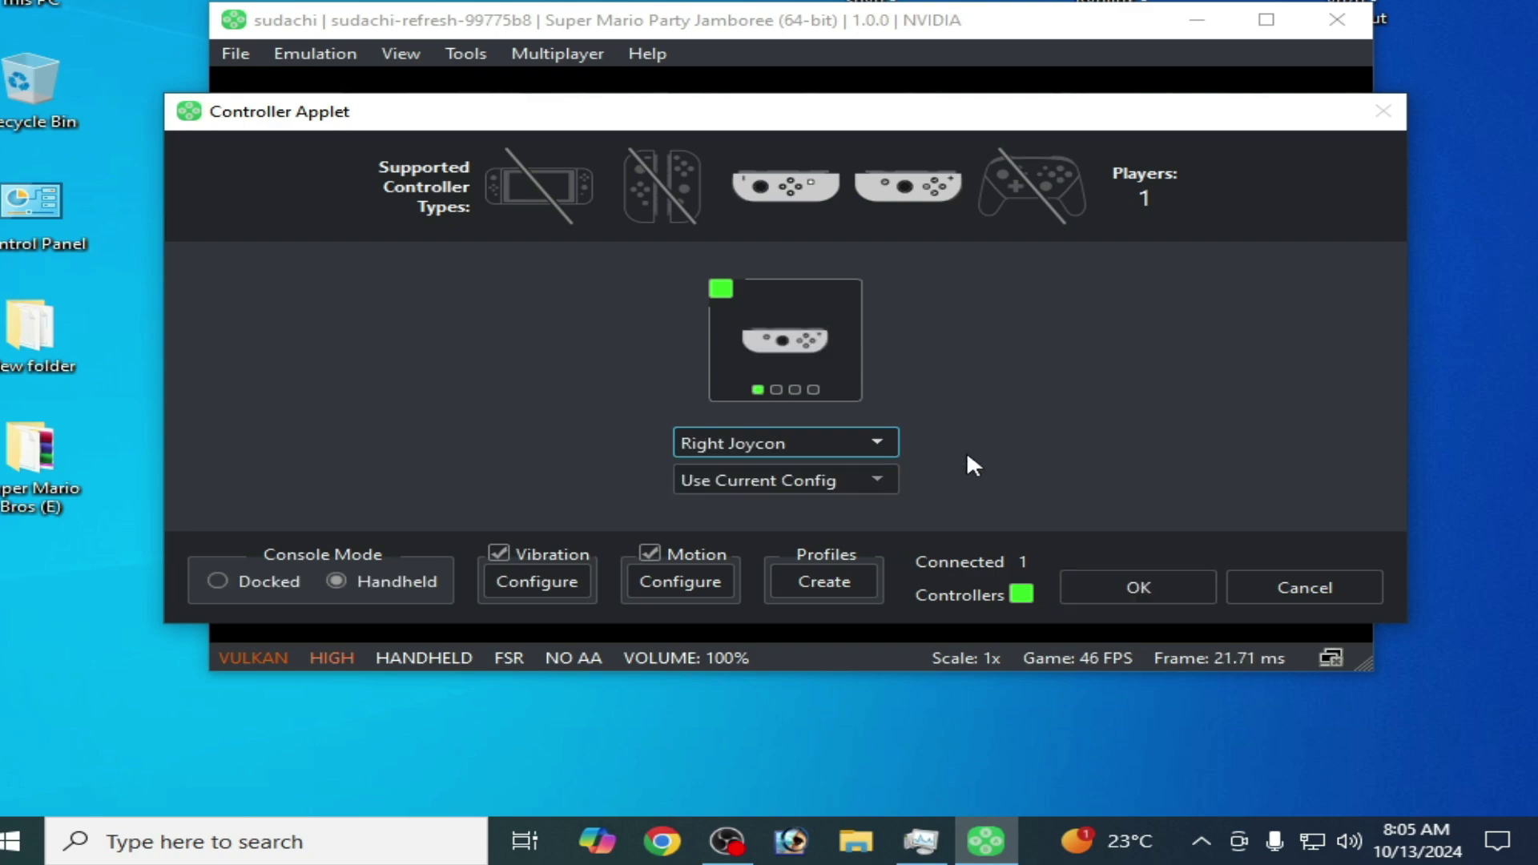
{"action": "left_click", "coordinate": [218, 581]}
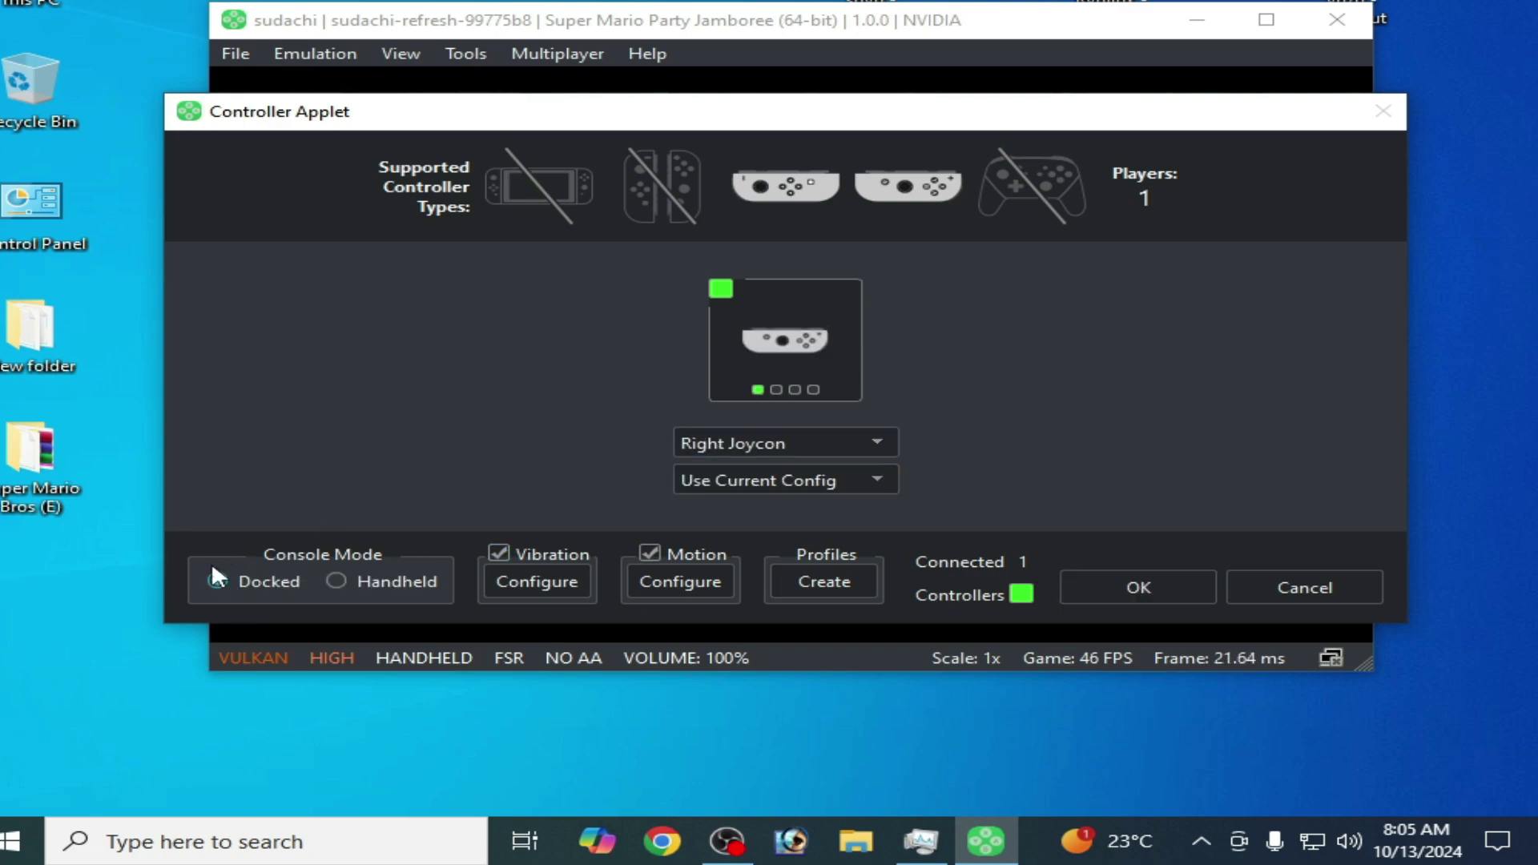